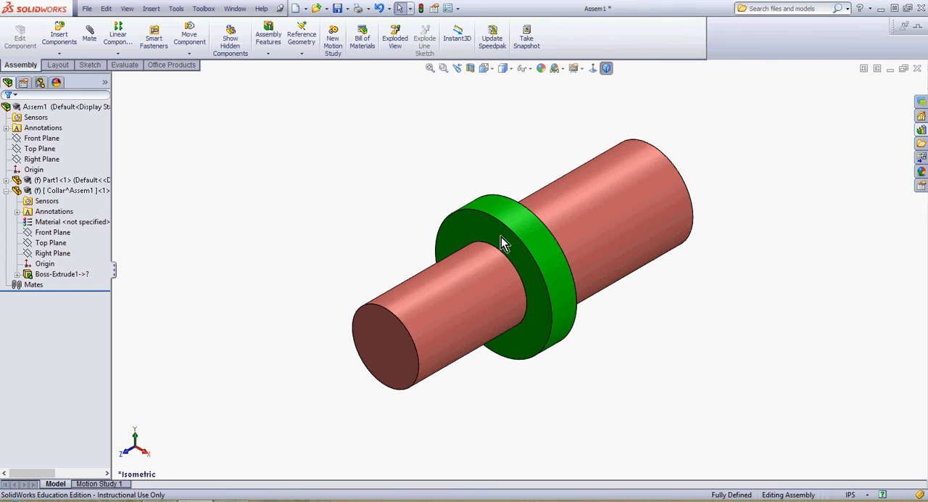
# Step: Insert one taper pin from the Toolbox library with size #000000 and length 0.75, and move it near the collar
pyautogui.click(922, 133)
pyautogui.moveTo(718, 419); pyautogui.dragTo(365, 204)
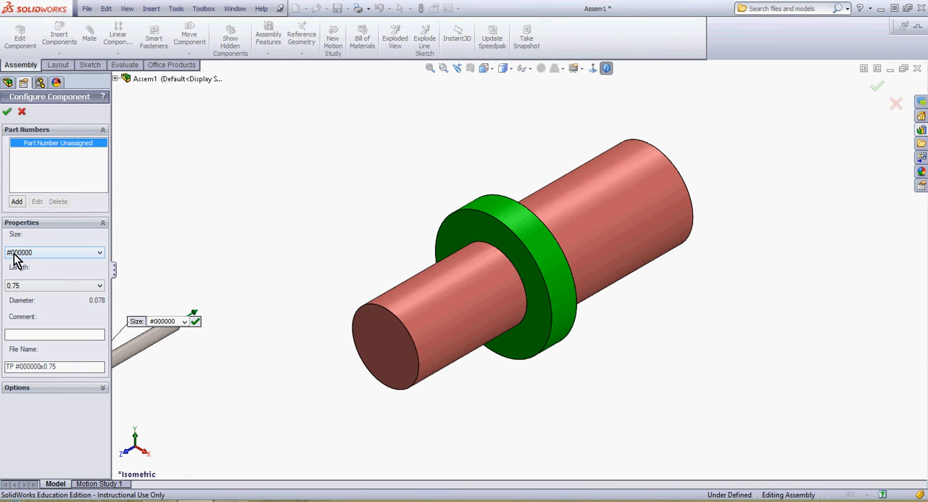
pyautogui.click(6, 110)
pyautogui.press('Escape')
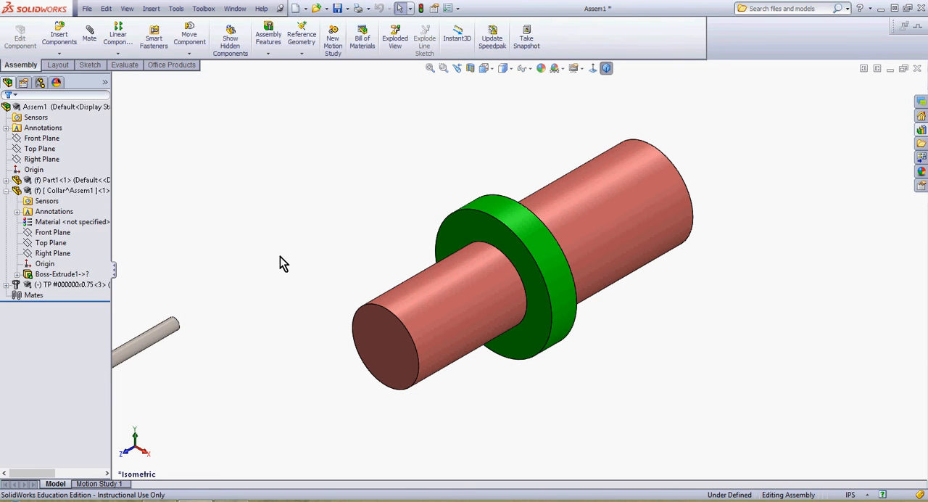
pyautogui.moveTo(145, 340); pyautogui.dragTo(575, 99)
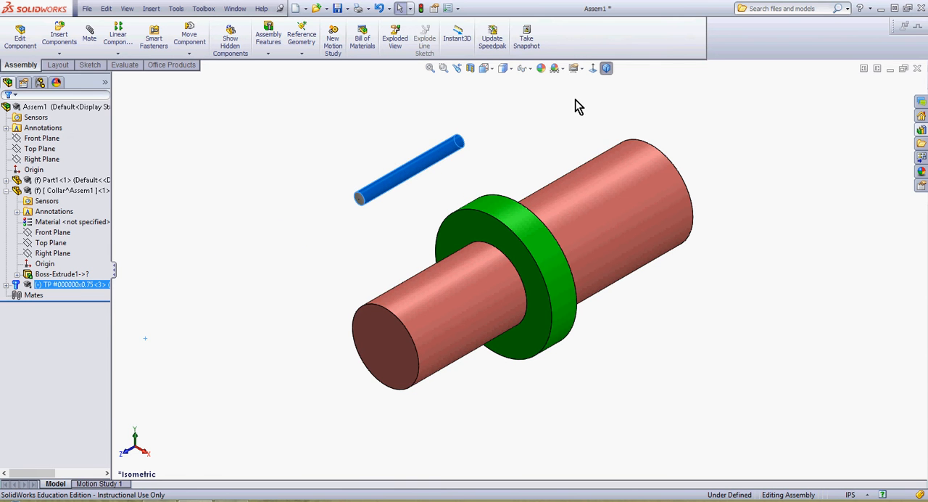
pyautogui.click(253, 255)
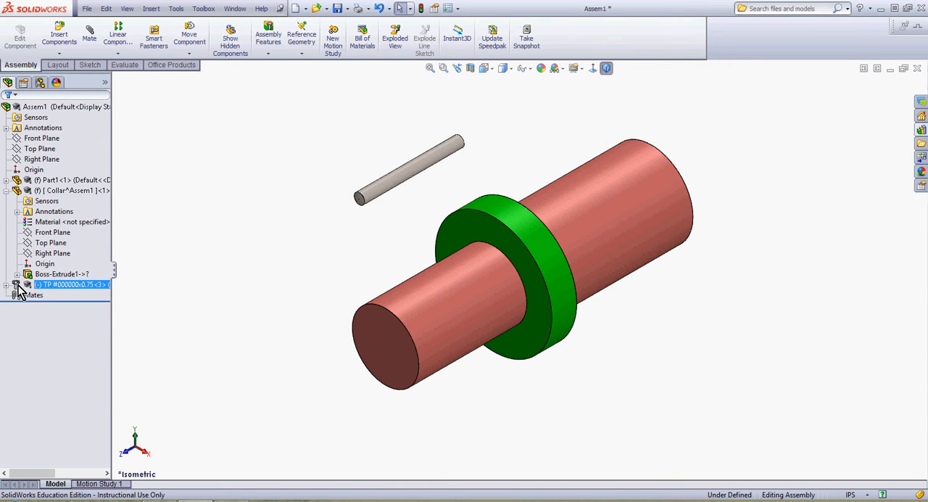
# Step: Add a coincident mate between Plane1 of the pin and the Right Plane of the collar
pyautogui.click(8, 284)
pyautogui.click(49, 338)
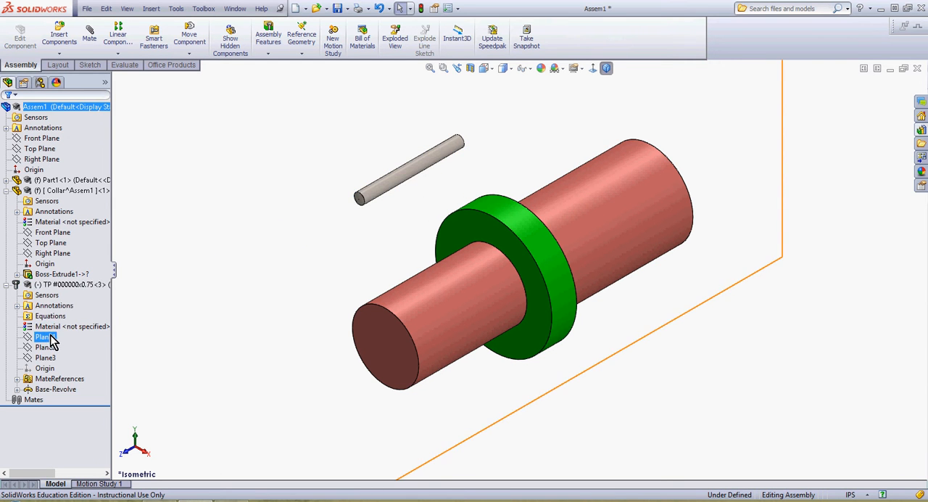
pyautogui.click(56, 314)
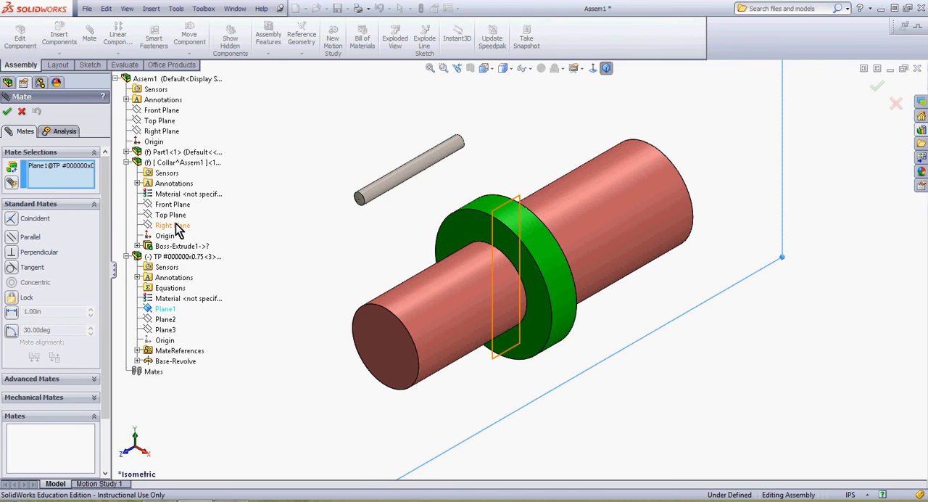
pyautogui.click(176, 226)
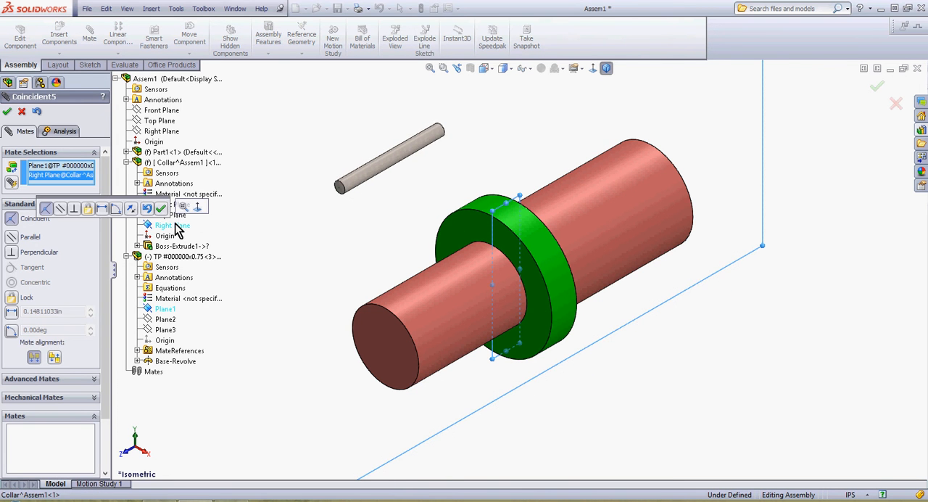
pyautogui.click(161, 209)
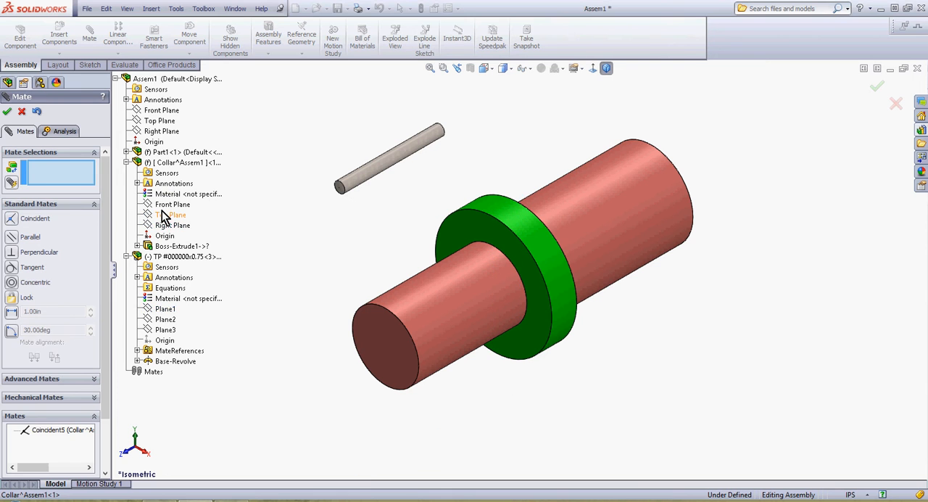
pyautogui.click(7, 111)
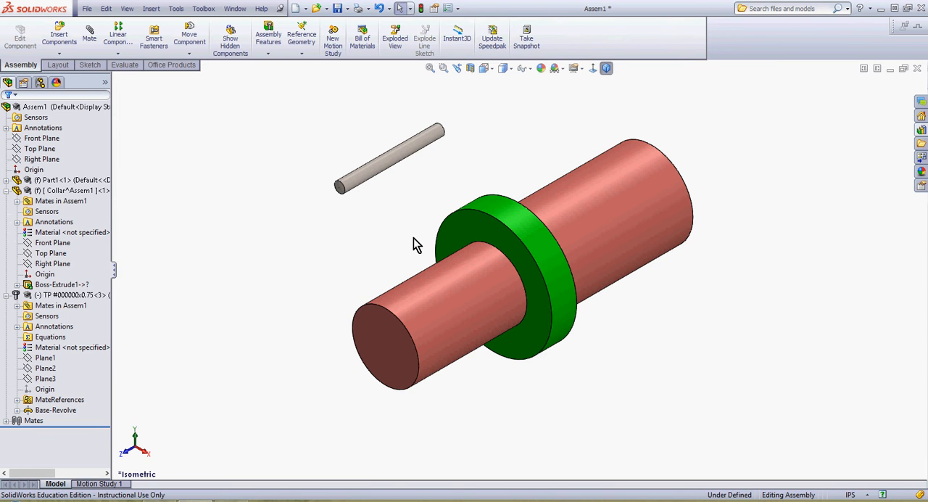
# Step: Open the green collar for part editing within the assembly
pyautogui.moveTo(413, 238); pyautogui.dragTo(442, 216, button='middle')
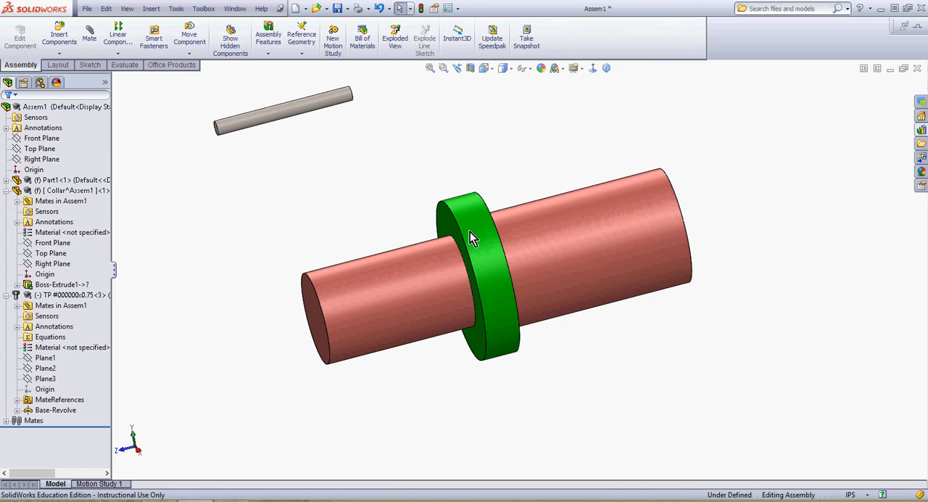
pyautogui.rightClick(471, 232)
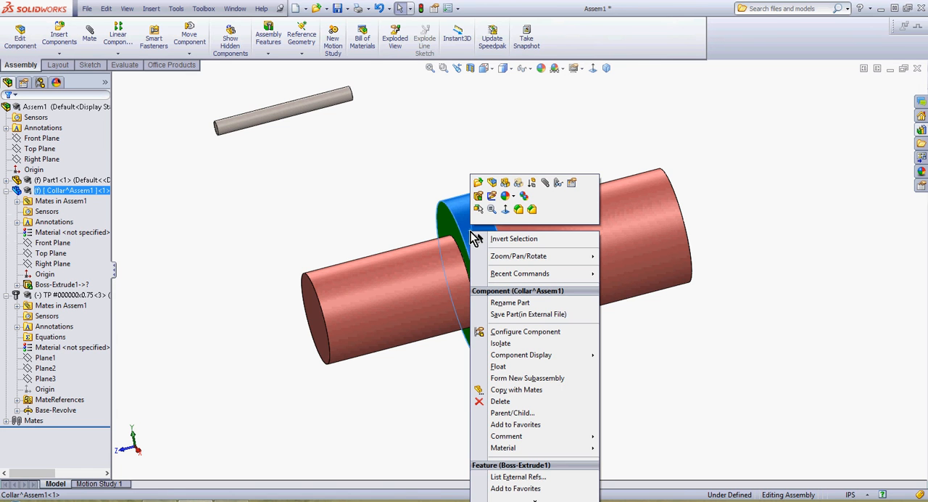
pyautogui.click(492, 185)
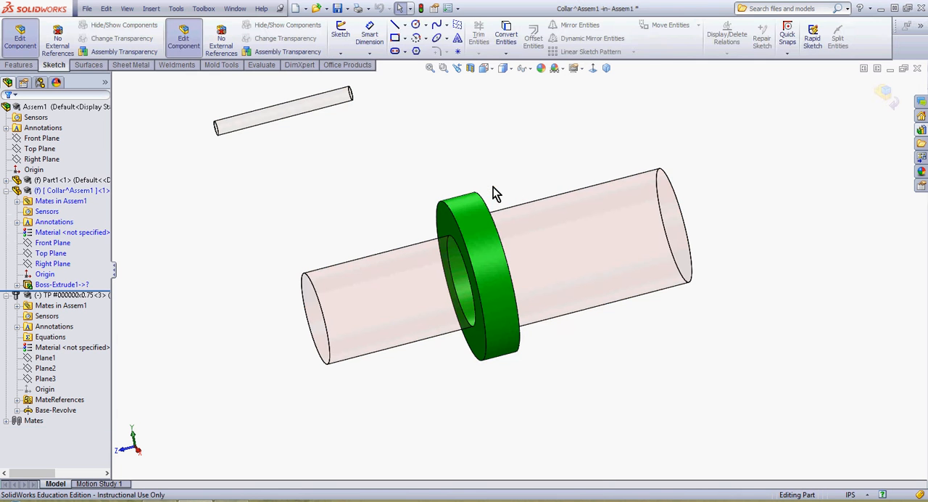
# Step: Create a mid-plane reference plane between the collar's two flat faces, and return to editing the assembly
pyautogui.click(22, 64)
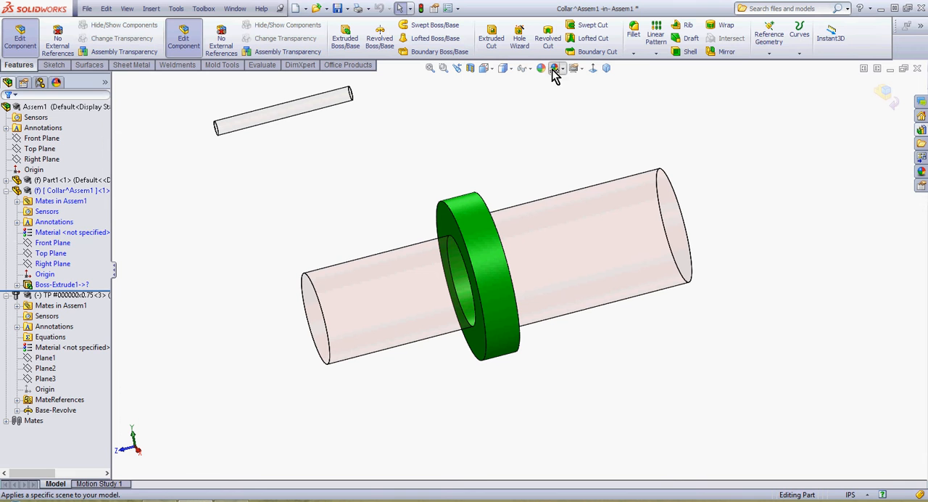
pyautogui.click(768, 40)
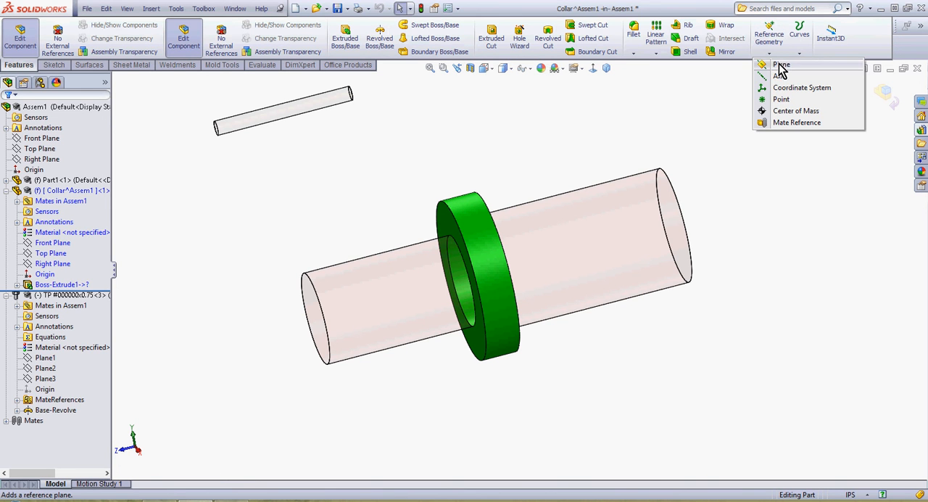
pyautogui.click(780, 66)
pyautogui.click(448, 217)
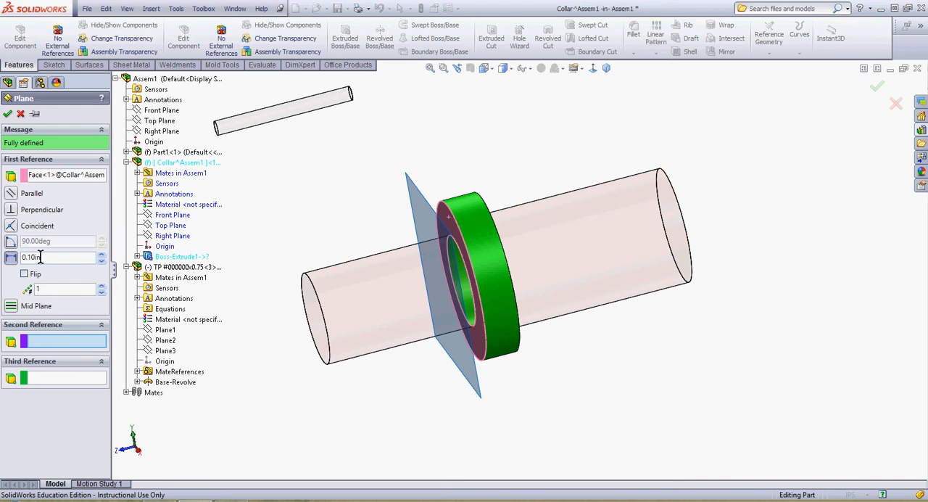
pyautogui.click(14, 306)
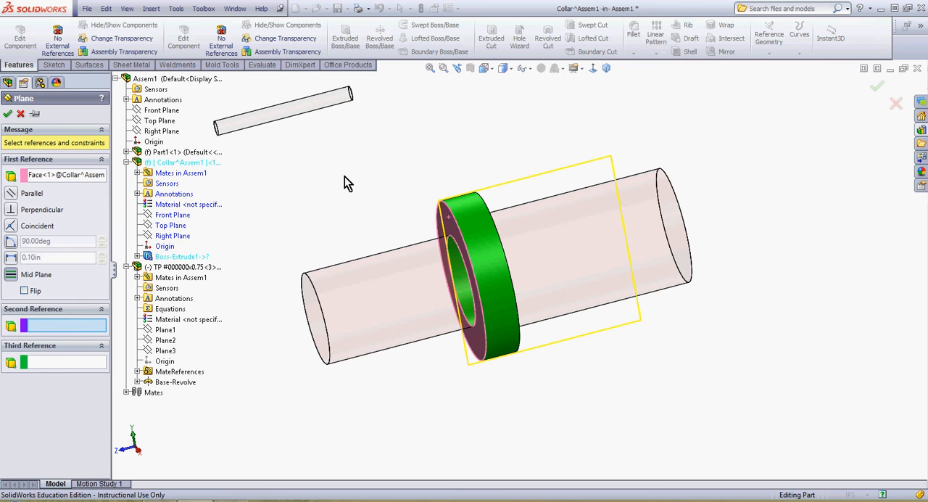
pyautogui.moveTo(346, 183); pyautogui.dragTo(487, 199, button='middle')
pyautogui.click(468, 209)
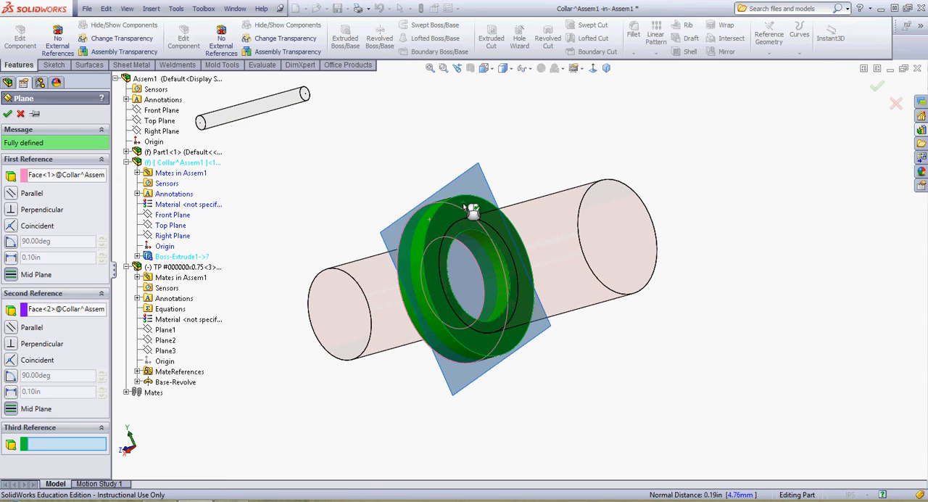
pyautogui.press('Return')
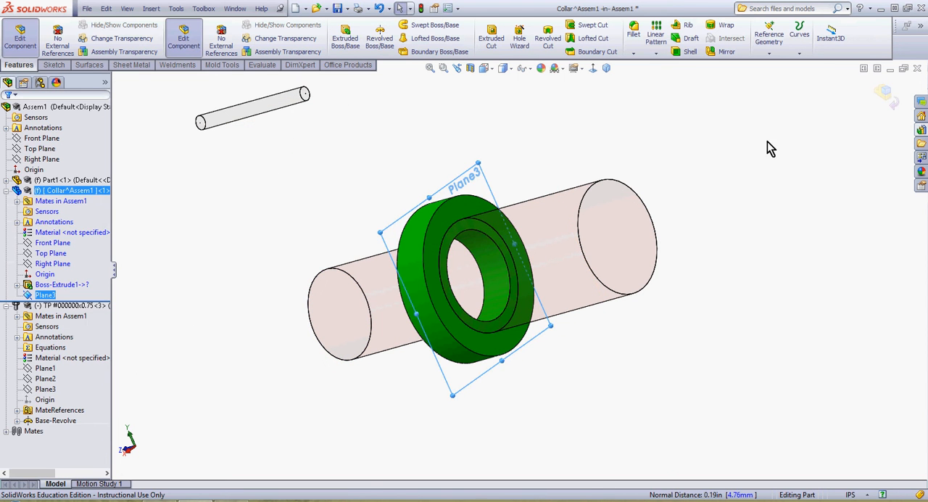
pyautogui.moveTo(771, 148); pyautogui.dragTo(870, 129, button='middle')
pyautogui.click(886, 94)
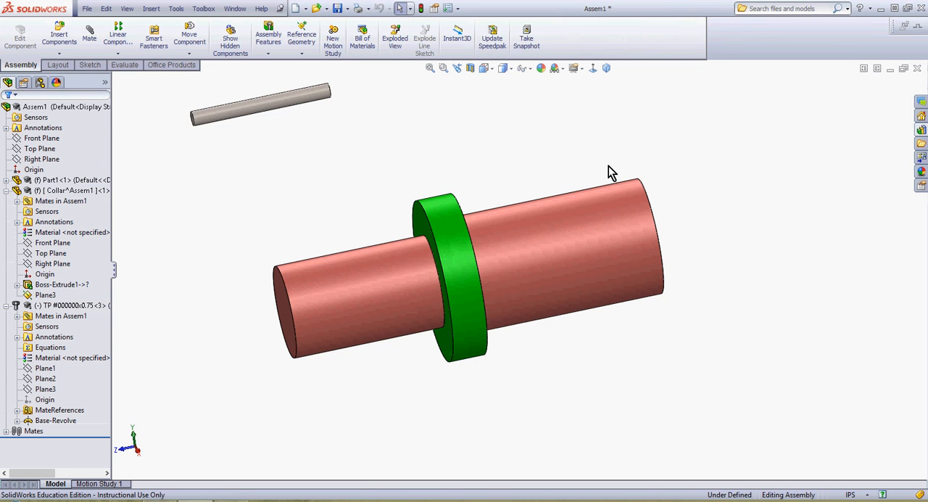
# Step: Add a coincident mate between the collar's new mid-plane and Plane3 of the pin
pyautogui.moveTo(606, 167)
pyautogui.mouseDown(button='middle')
pyautogui.moveTo(628, 154)
pyautogui.moveTo(625, 168)
pyautogui.mouseUp(button='middle')
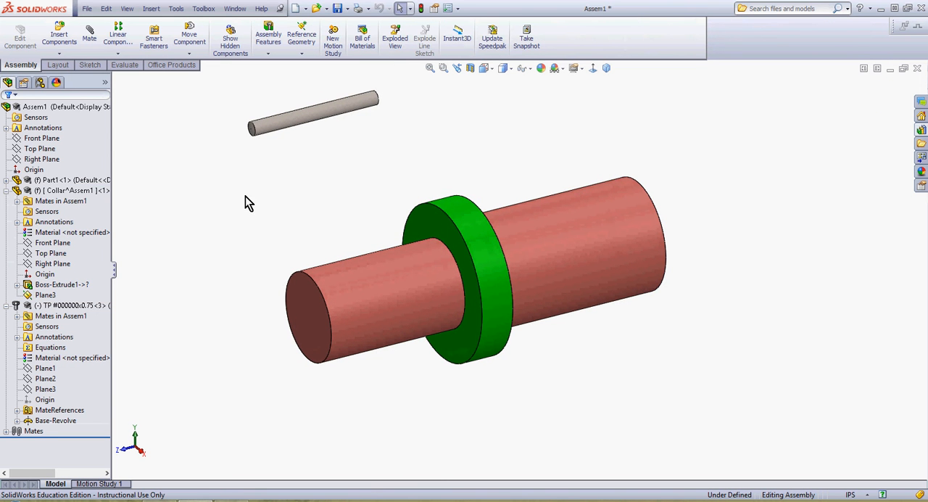
pyautogui.click(45, 294)
pyautogui.keyDown('ctrl'); pyautogui.click(61, 284); pyautogui.keyUp('ctrl')
pyautogui.click(82, 262)
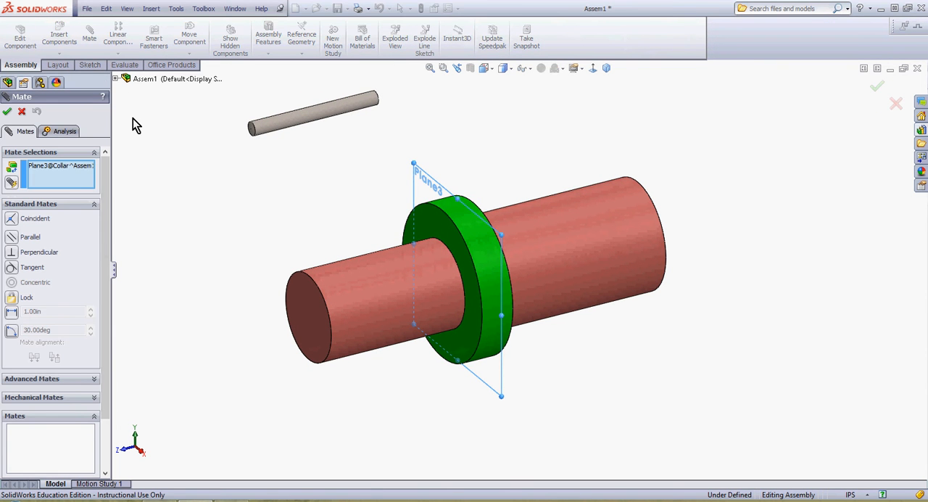
pyautogui.click(116, 79)
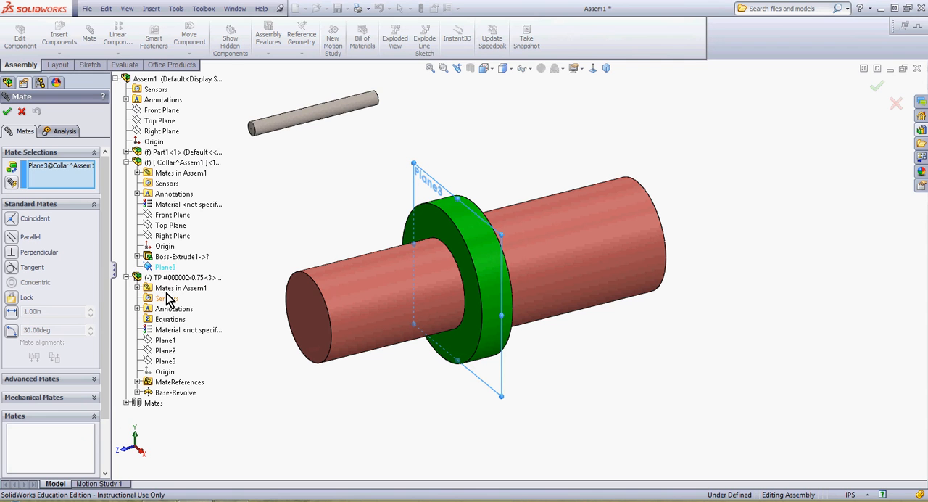
pyautogui.click(166, 364)
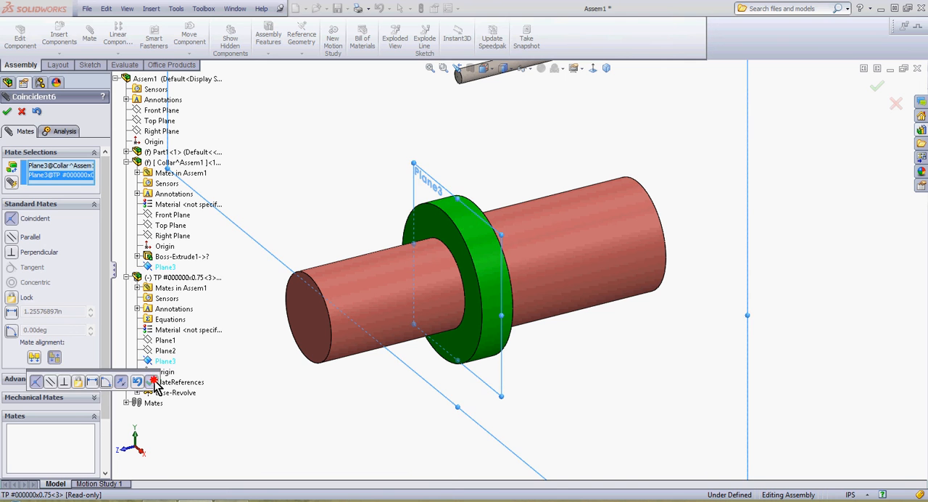
pyautogui.click(153, 381)
pyautogui.click(7, 111)
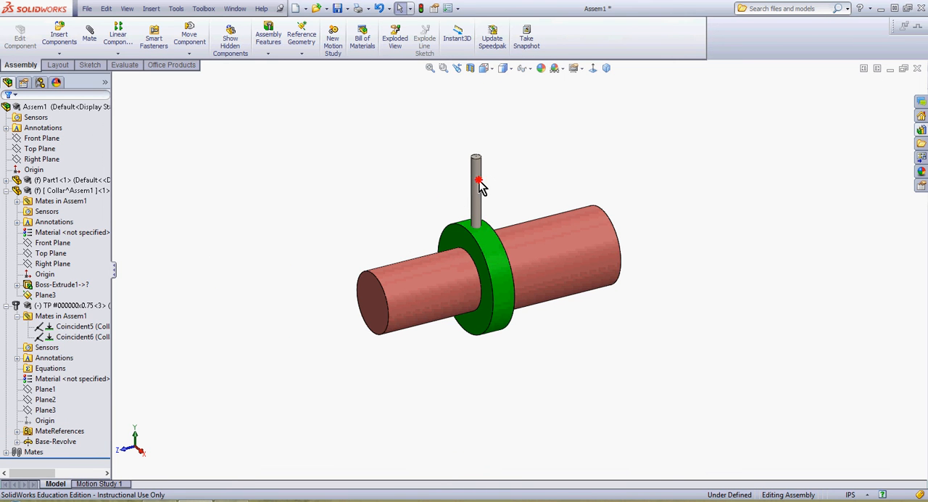
# Step: Slide the pin down into the collar and shaft, leaving its upper end protruding above the collar
pyautogui.moveTo(480, 181); pyautogui.dragTo(488, 272)
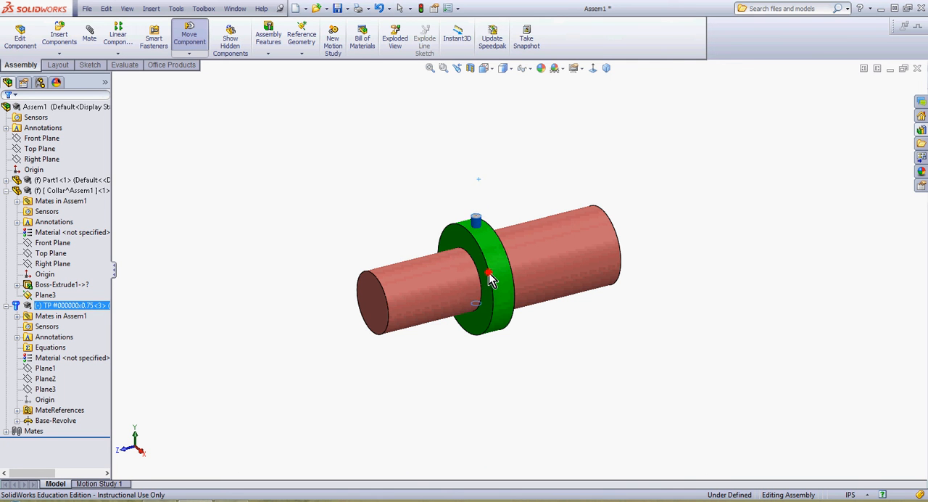
pyautogui.click(426, 180)
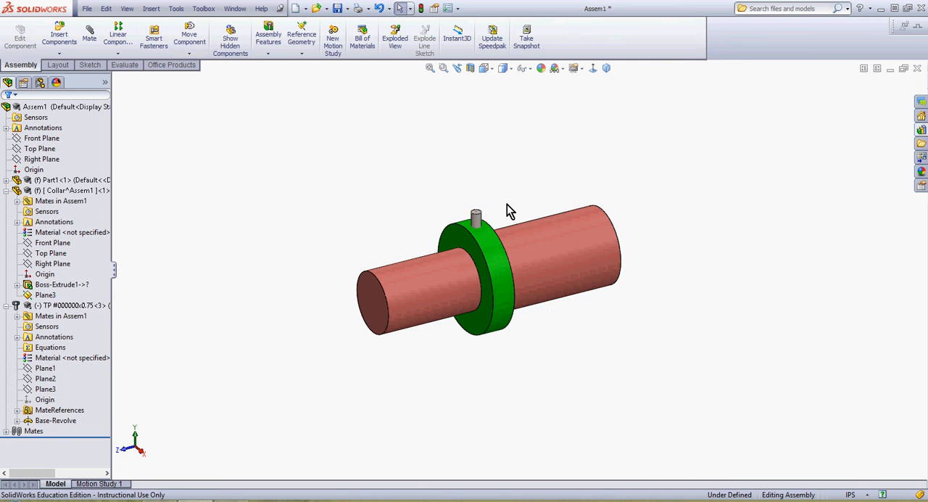
pyautogui.scroll(-2, 507, 203)
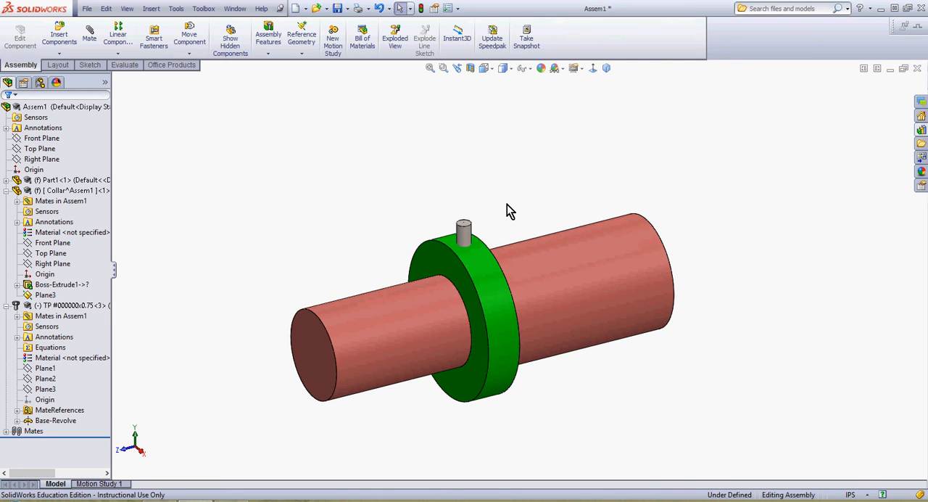
# Step: Add a tangent mate between the pin's flat top face and the collar's outer cylindrical face
pyautogui.click(490, 282)
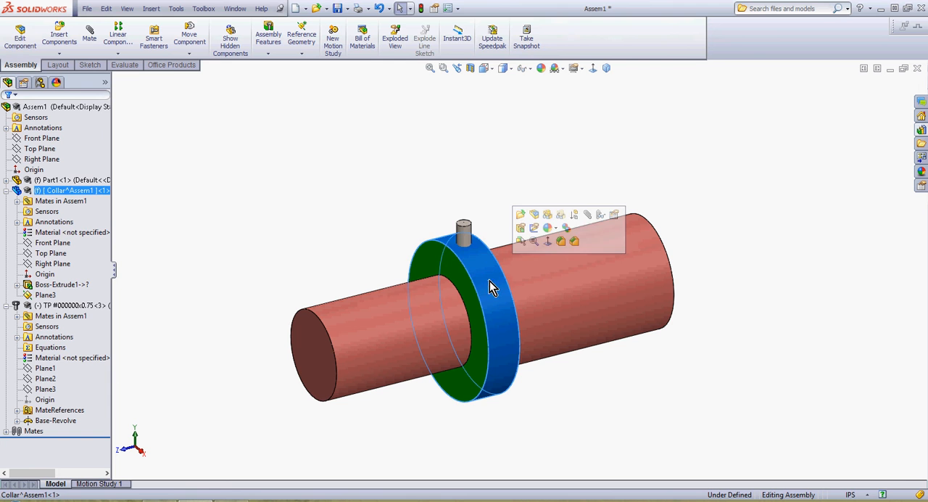
pyautogui.press('m')
pyautogui.click(466, 225)
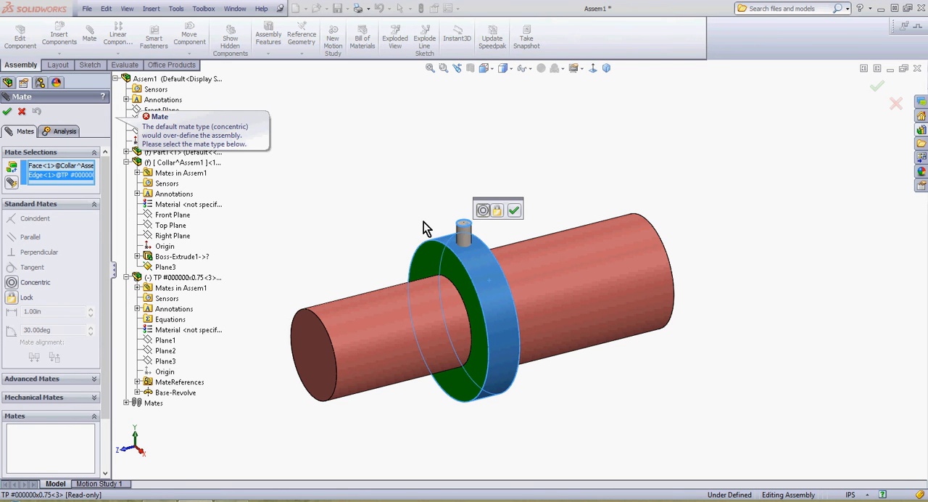
pyautogui.rightClick(62, 177)
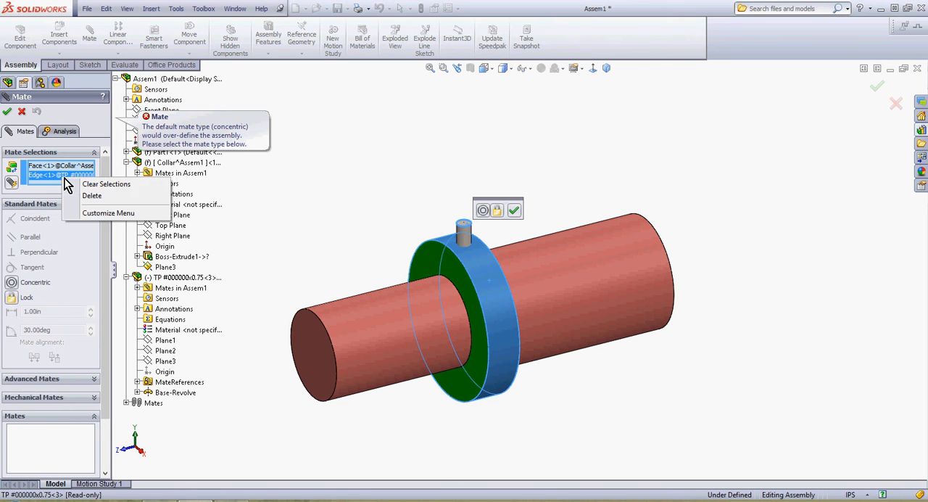
pyautogui.click(101, 184)
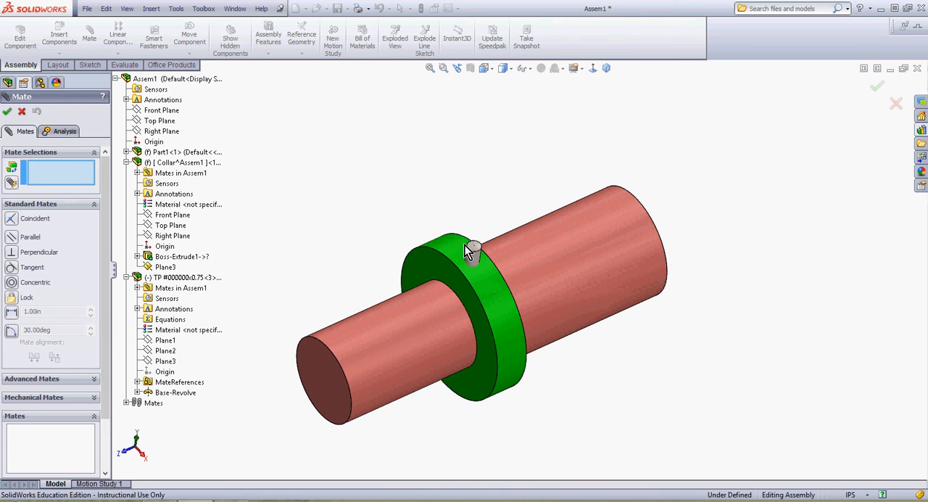
pyautogui.click(478, 248)
pyautogui.click(483, 282)
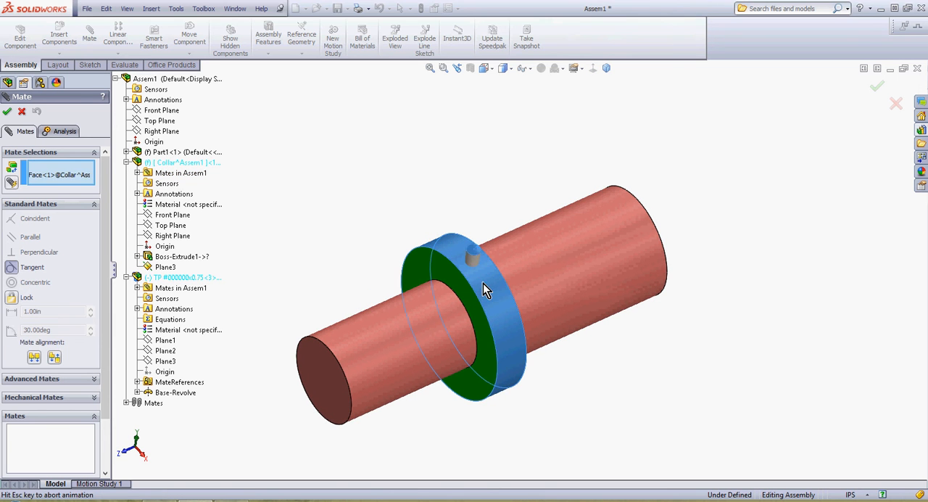
pyautogui.click(557, 301)
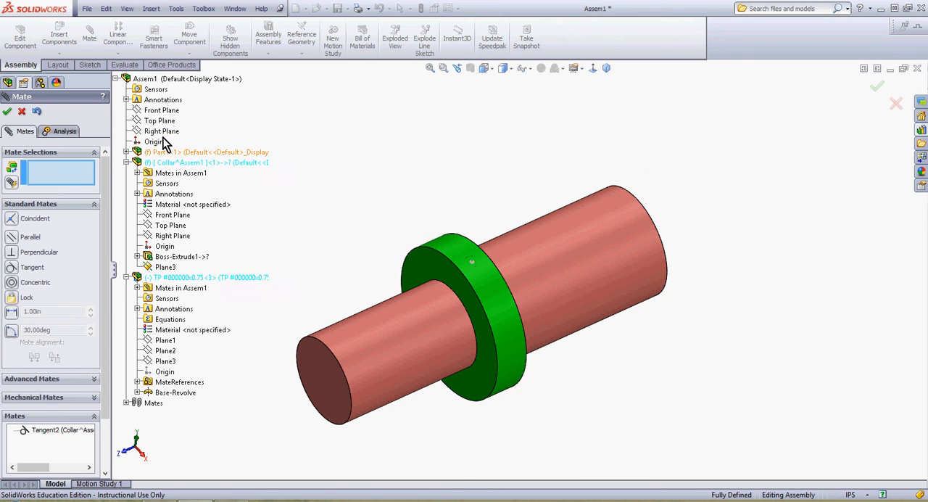
pyautogui.click(22, 112)
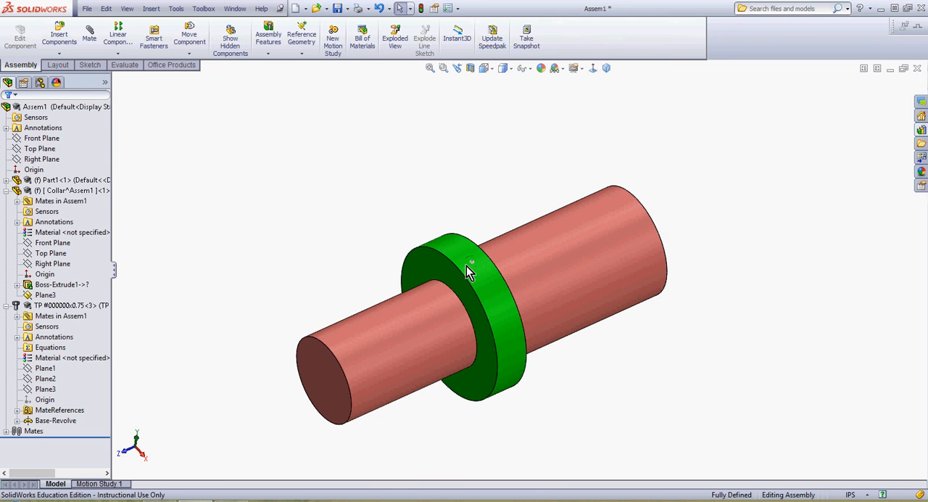
# Step: Edit the collar in the context of the assembly and start a Revolved Cut sketch on its mid-plane Plane3
pyautogui.moveTo(460, 279); pyautogui.dragTo(497, 205, button='middle')
pyautogui.click(496, 261)
pyautogui.rightClick(495, 261)
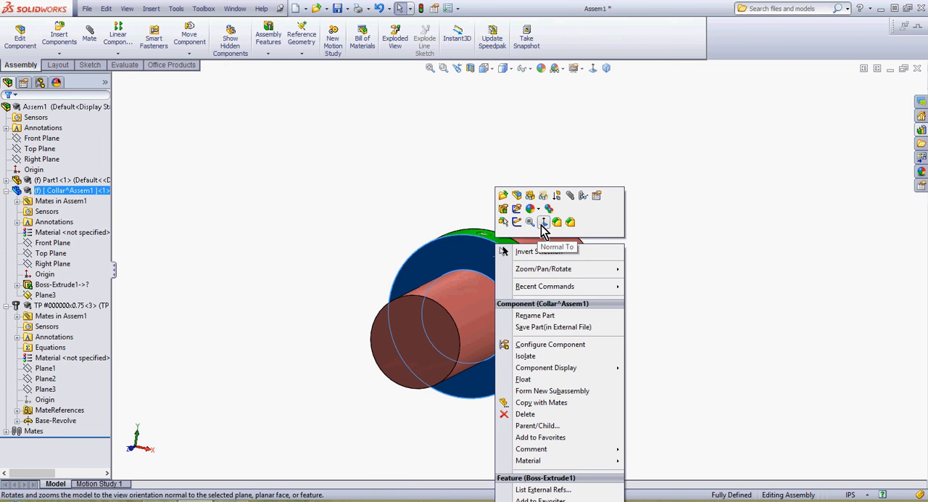
pyautogui.click(542, 222)
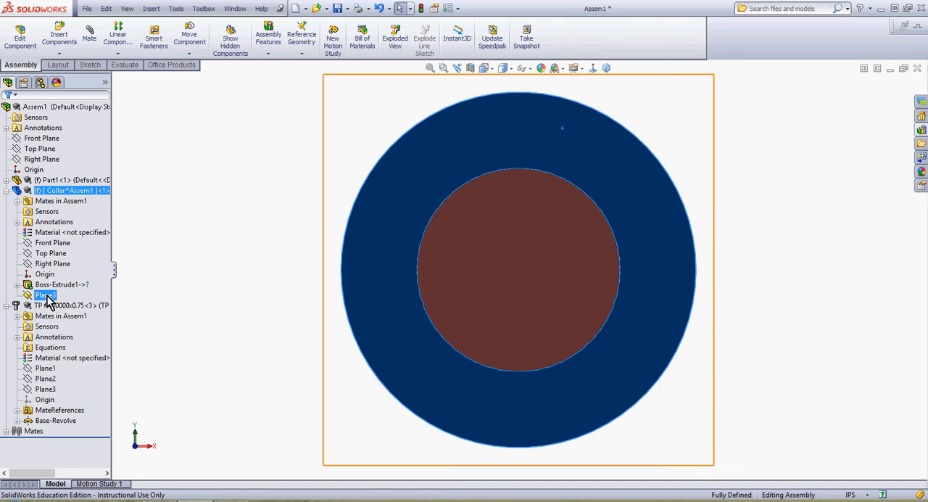
pyautogui.rightClick(58, 191)
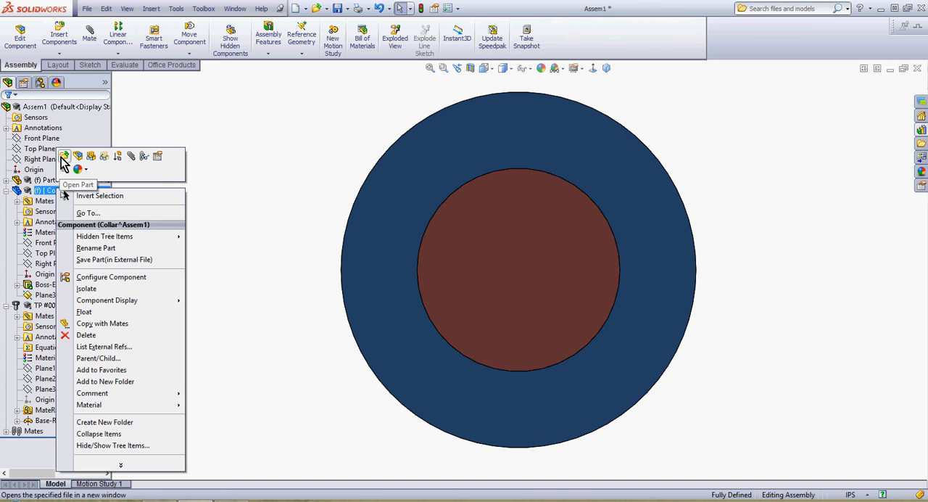
pyautogui.click(78, 156)
pyautogui.click(51, 317)
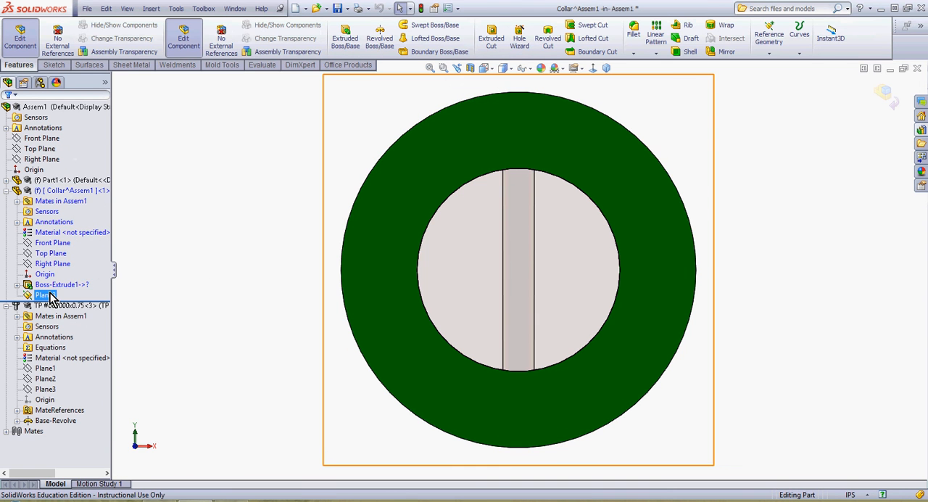
pyautogui.click(45, 295)
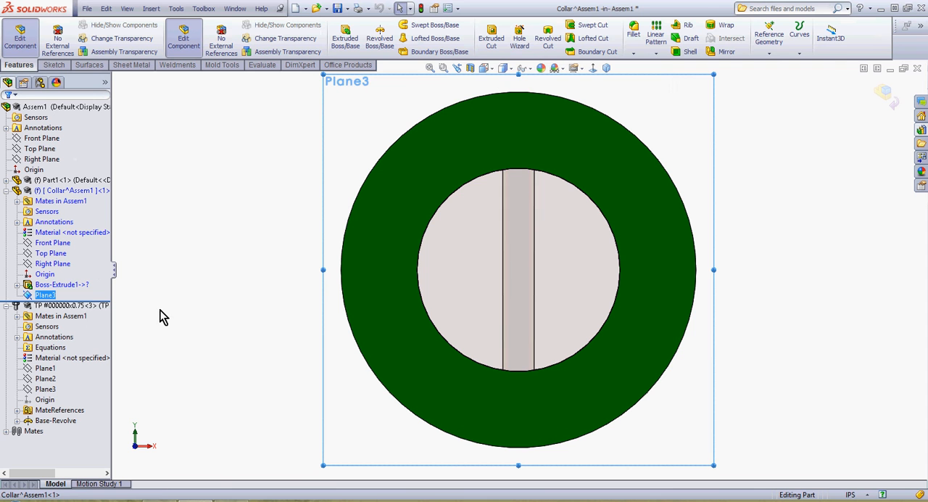
pyautogui.click(548, 40)
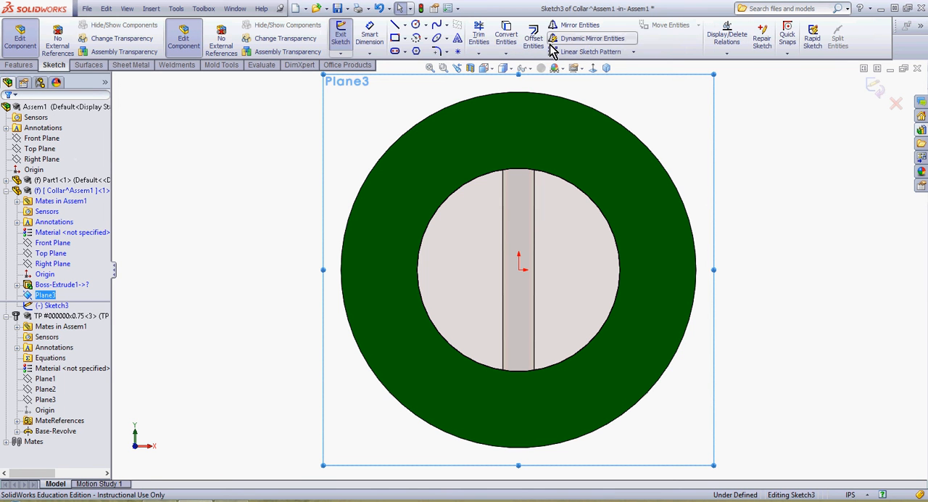
# Step: Convert one silhouette edge of the taper pin into a sketch line
pyautogui.click(505, 35)
pyautogui.moveTo(580, 231); pyautogui.dragTo(534, 257, button='middle')
pyautogui.click(524, 261)
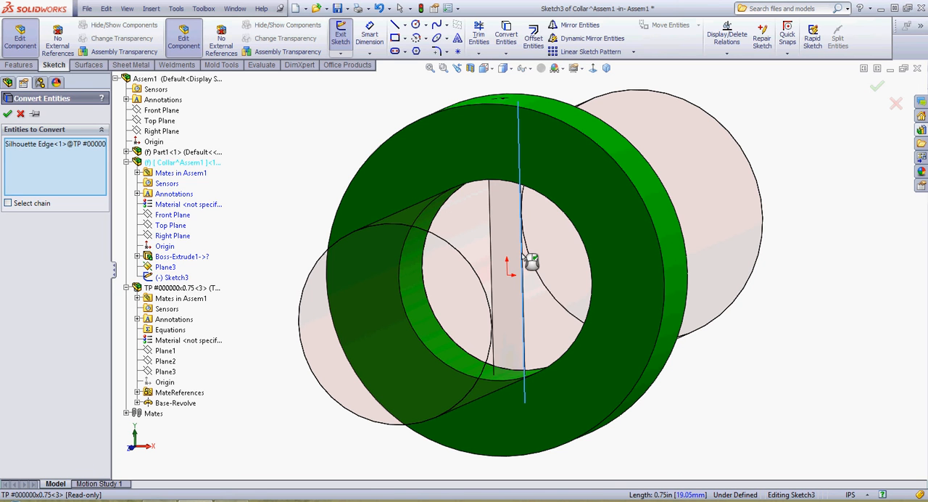
pyautogui.click(7, 113)
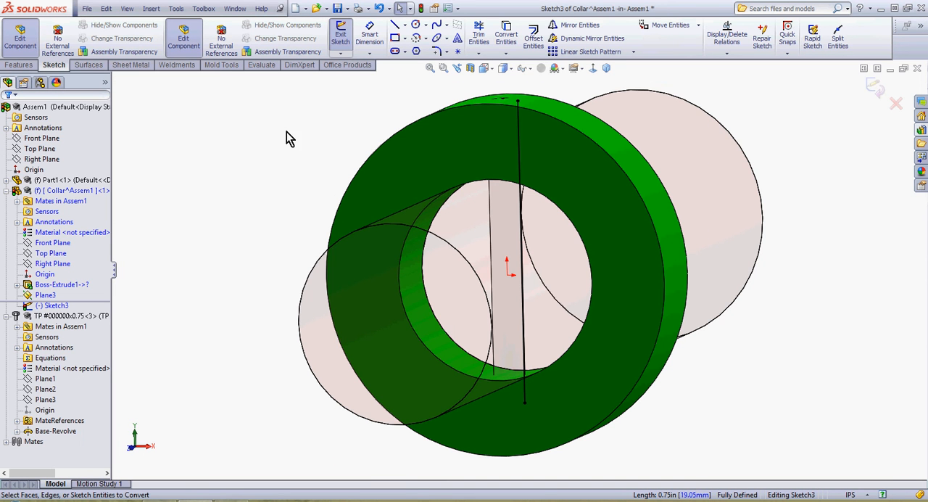
# Step: Extend both ends of the converted line past the collar's outer edge, to about Y -0.50 in and 0.47 in
pyautogui.click(604, 68)
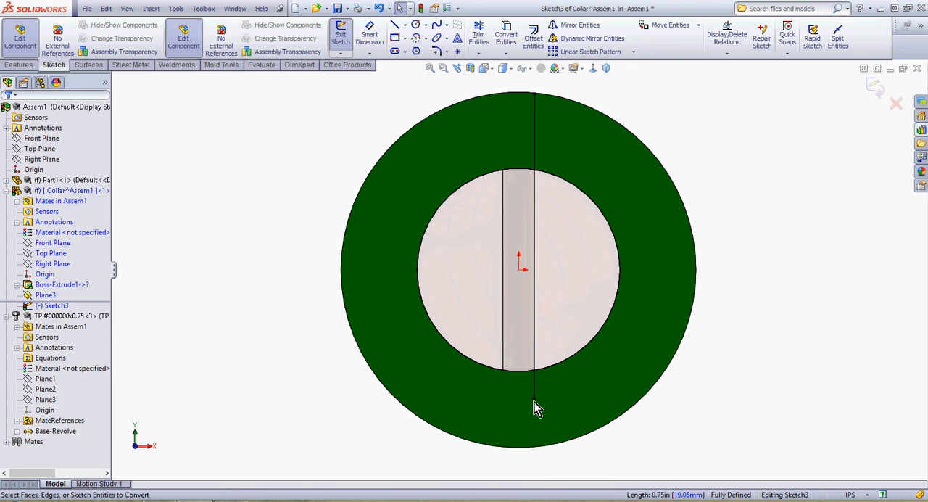
pyautogui.moveTo(535, 402); pyautogui.dragTo(535, 472)
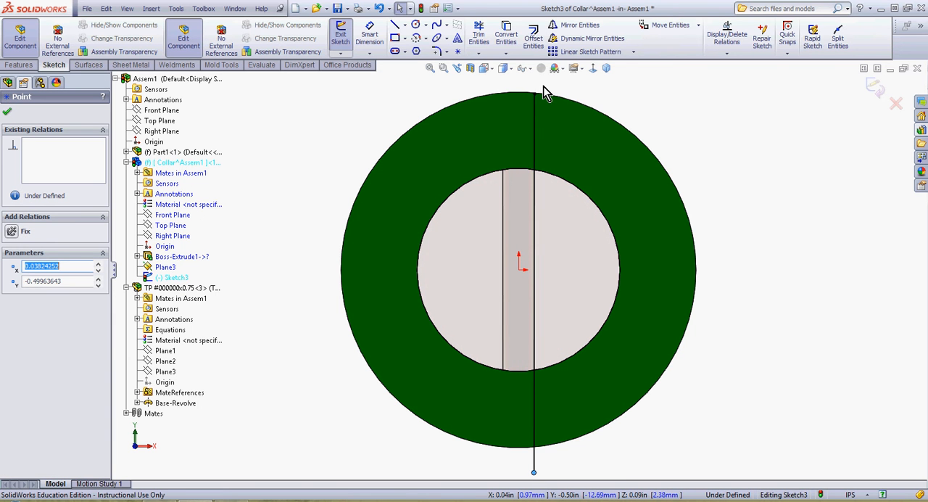
pyautogui.moveTo(535, 93); pyautogui.dragTo(535, 78)
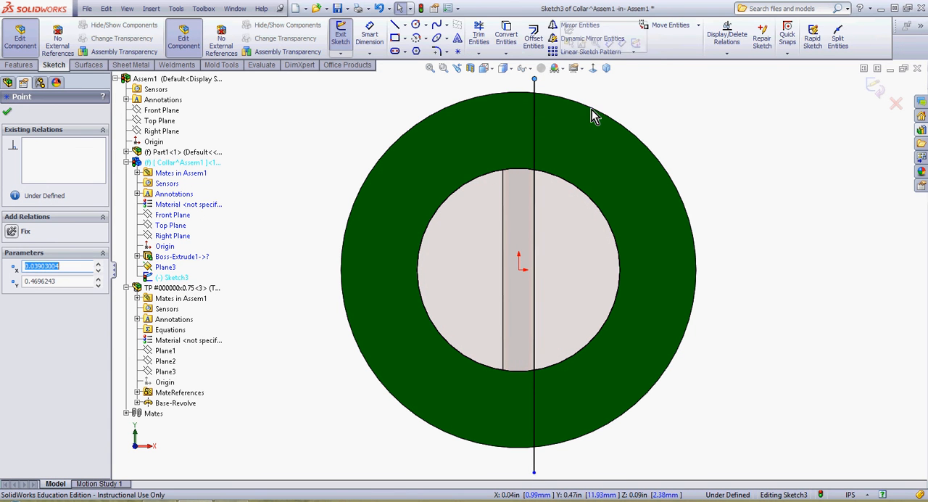
pyautogui.scroll(2, 714, 232)
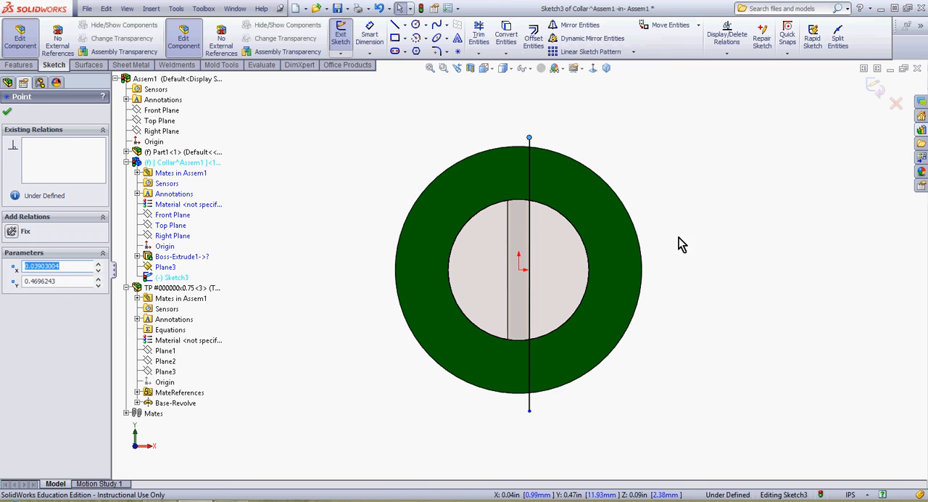
pyautogui.press('Escape')
# Step: Close the half-pin profile with two short horizontal lines and a vertical line about 0.97 in long through the origin
pyautogui.click(395, 25)
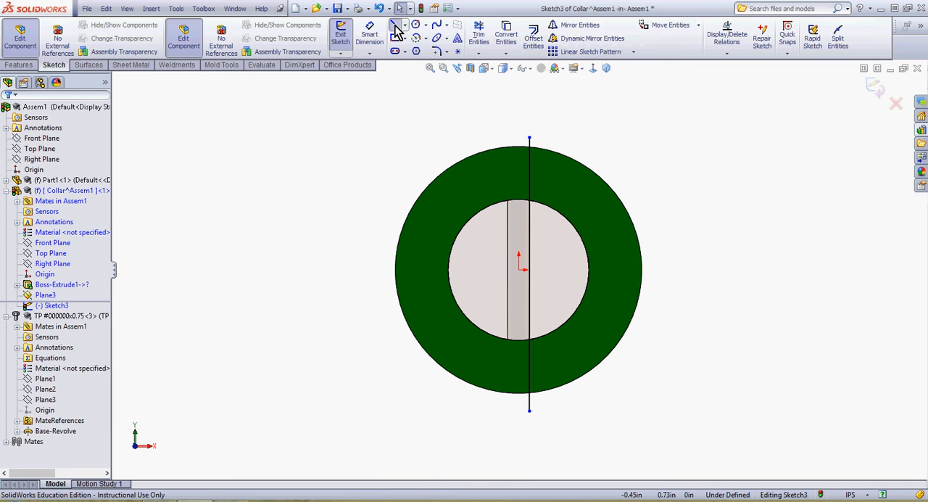
pyautogui.click(529, 138)
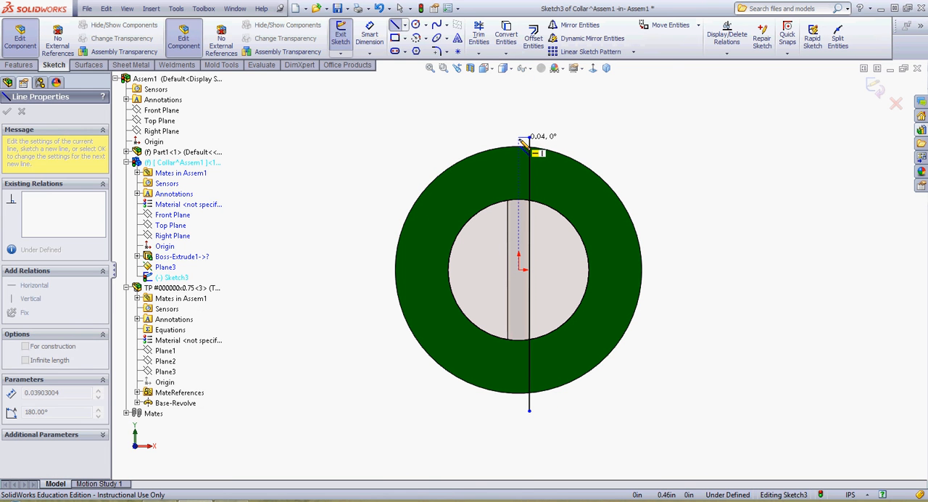
pyautogui.click(519, 411)
pyautogui.click(529, 411)
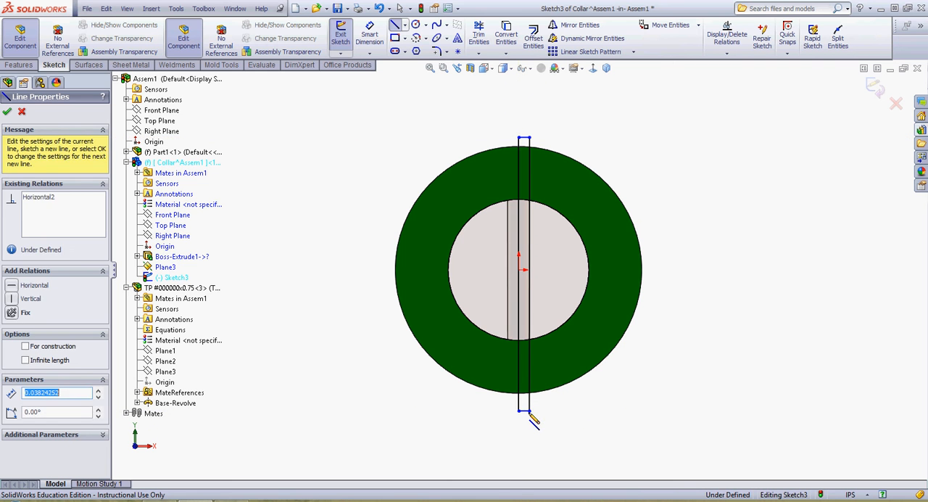
pyautogui.press('Escape')
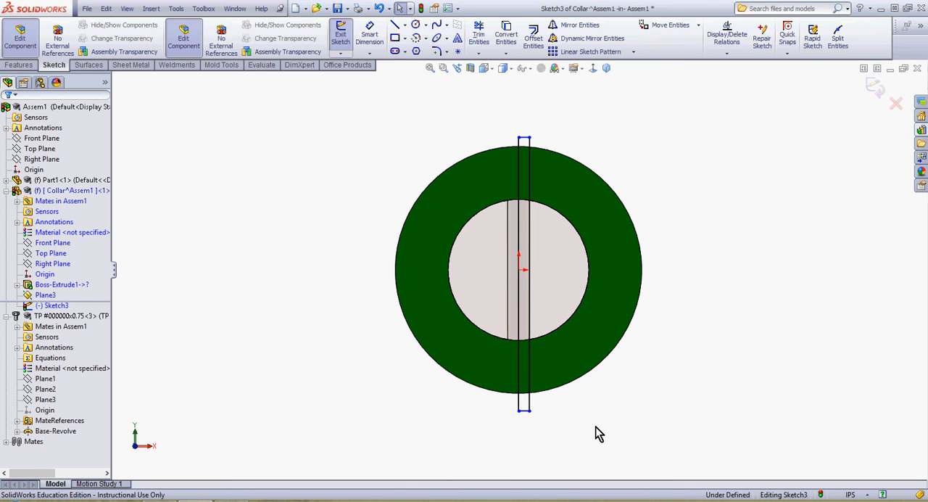
# Step: Make the profile's upper and lower horizontal lines tangent to the collar's outer circular edge
pyautogui.click(526, 139)
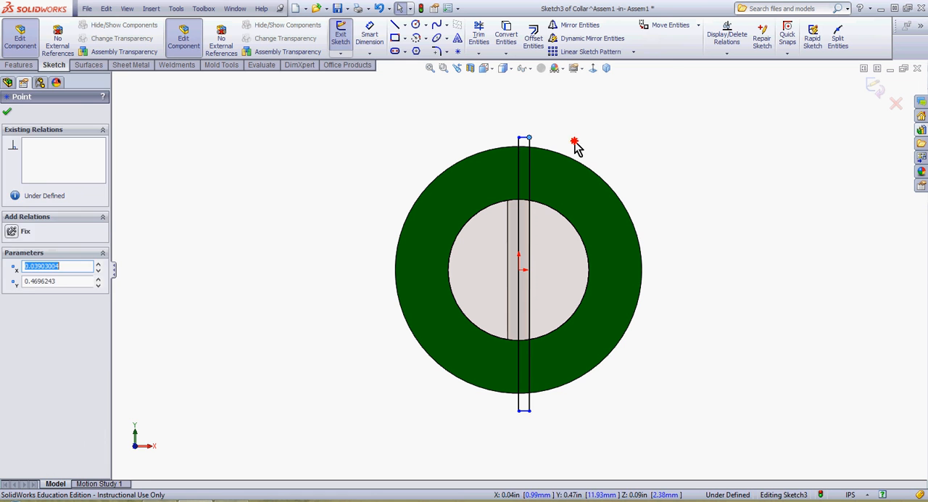
pyautogui.click(576, 145)
pyautogui.click(525, 139)
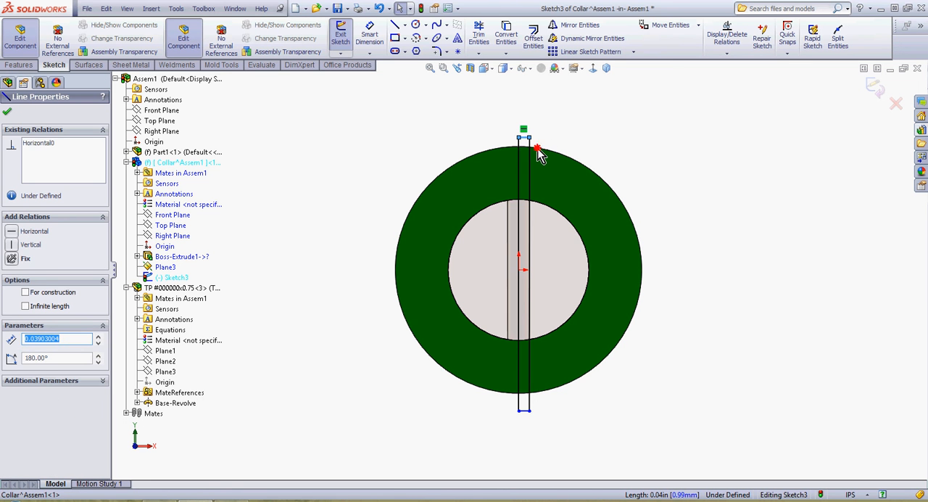
pyautogui.keyDown('ctrl'); pyautogui.click(537, 150); pyautogui.keyUp('ctrl')
pyautogui.click(568, 103)
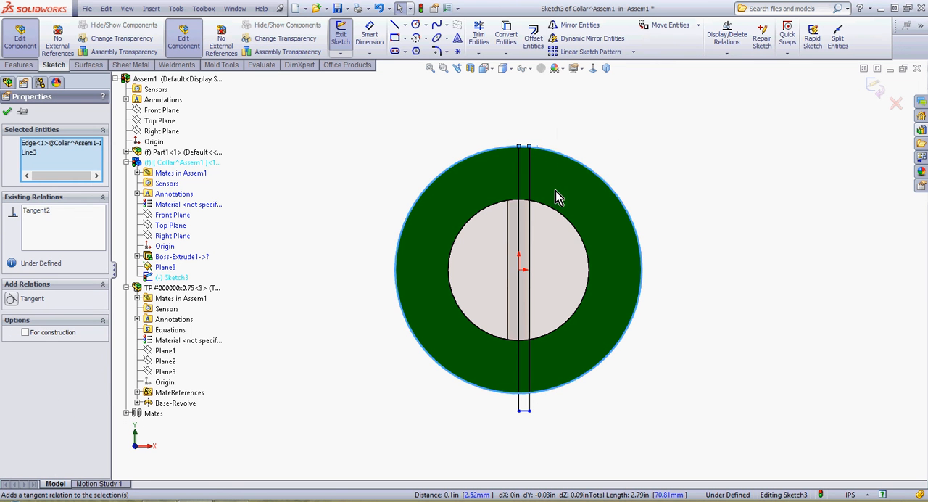
pyautogui.click(524, 411)
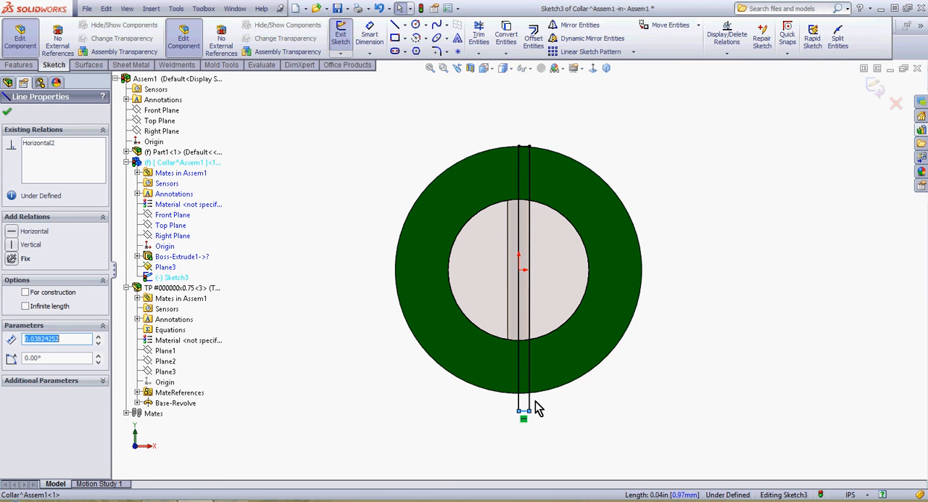
pyautogui.keyDown('ctrl'); pyautogui.click(537, 393); pyautogui.keyUp('ctrl')
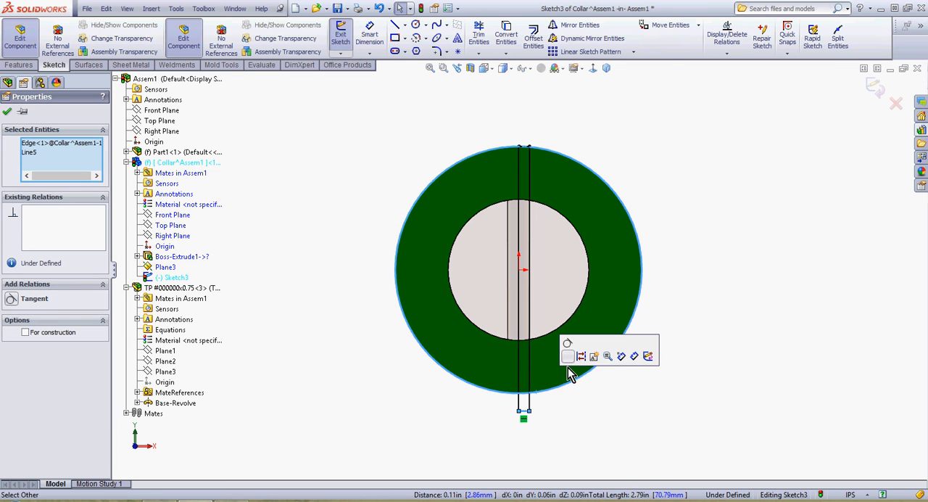
pyautogui.click(566, 347)
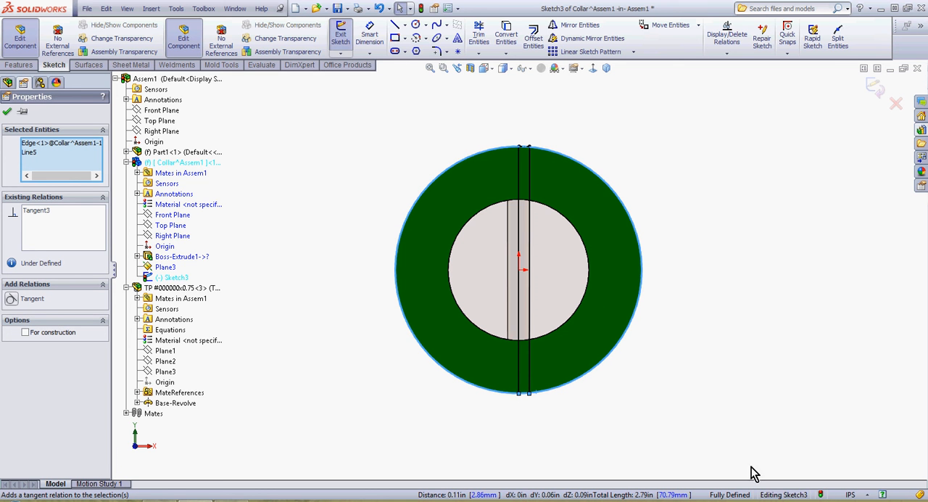
# Step: Cut the profile 360 degrees around its vertical line through the origin, and return to editing the assembly
pyautogui.click(876, 86)
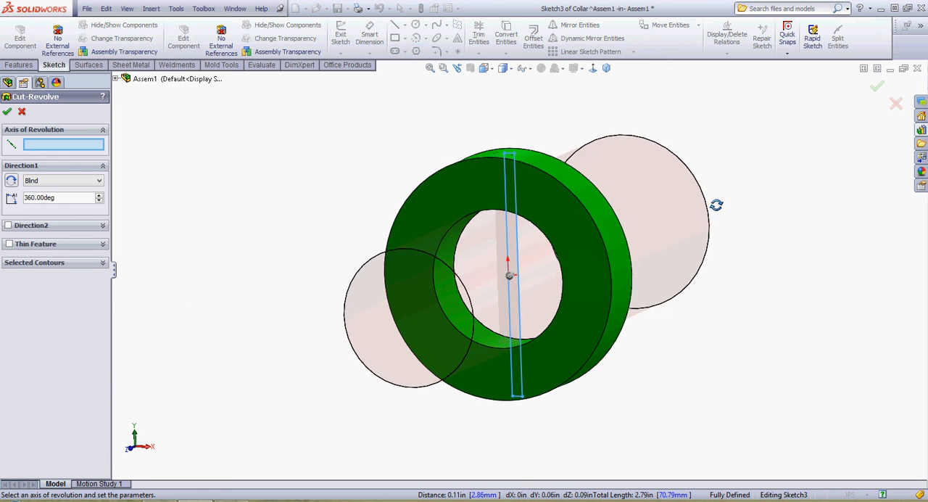
pyautogui.click(507, 244)
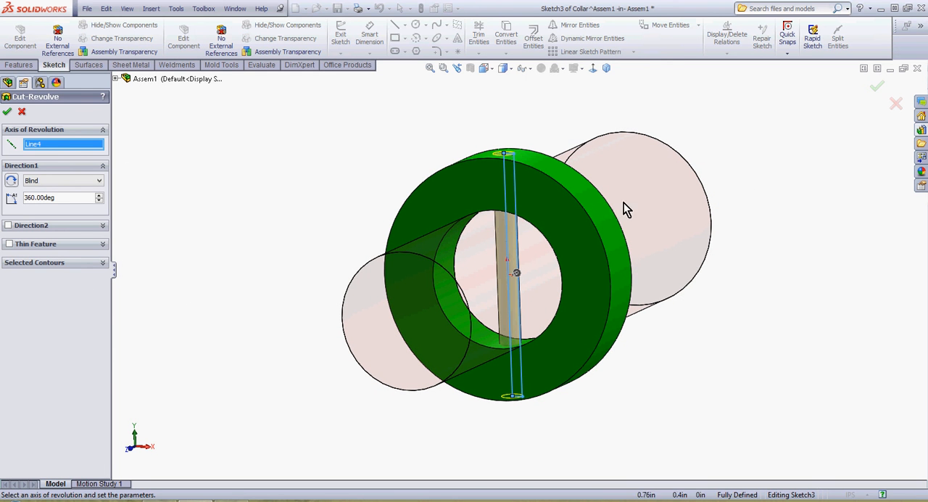
pyautogui.click(877, 89)
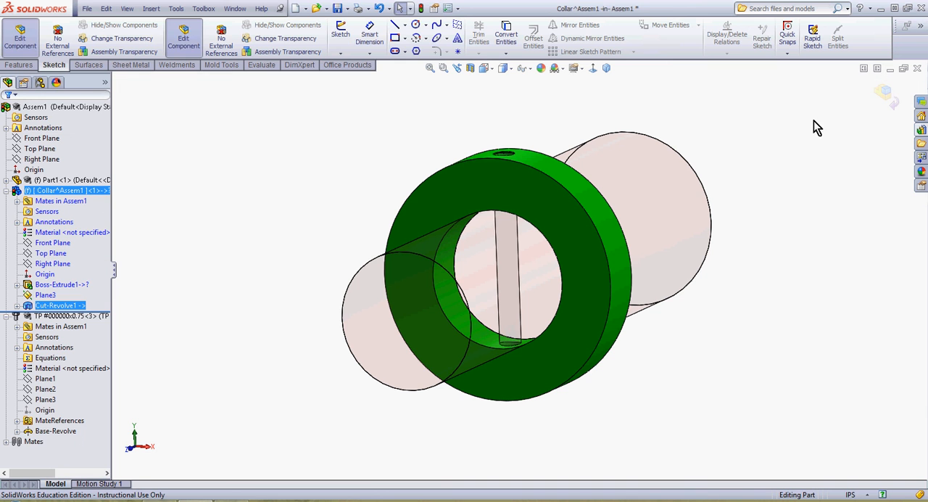
pyautogui.click(884, 93)
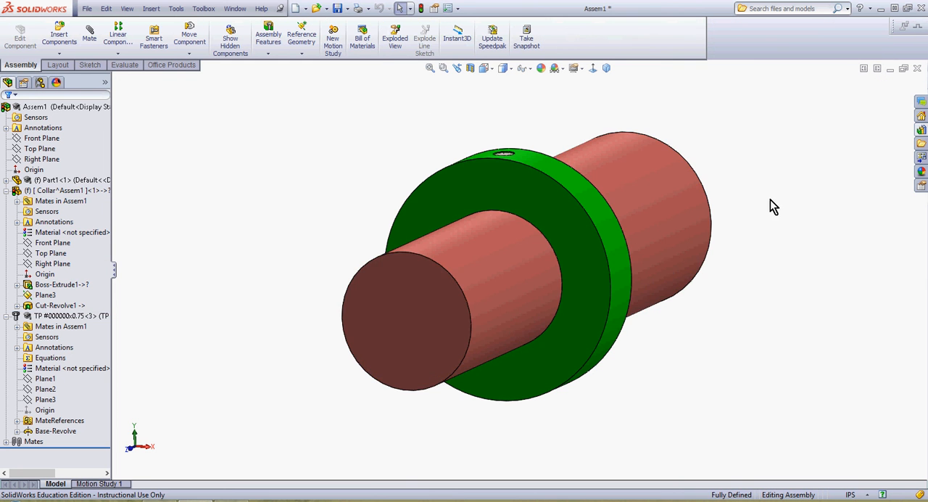
# Step: Open the collar in its own window and inspect the pin hole with a temporary section view through Plane3
pyautogui.rightClick(563, 241)
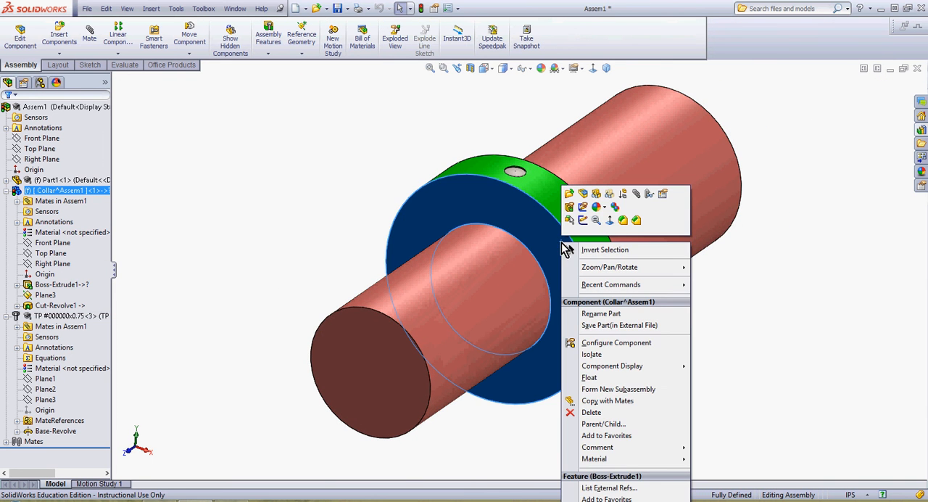
pyautogui.click(570, 204)
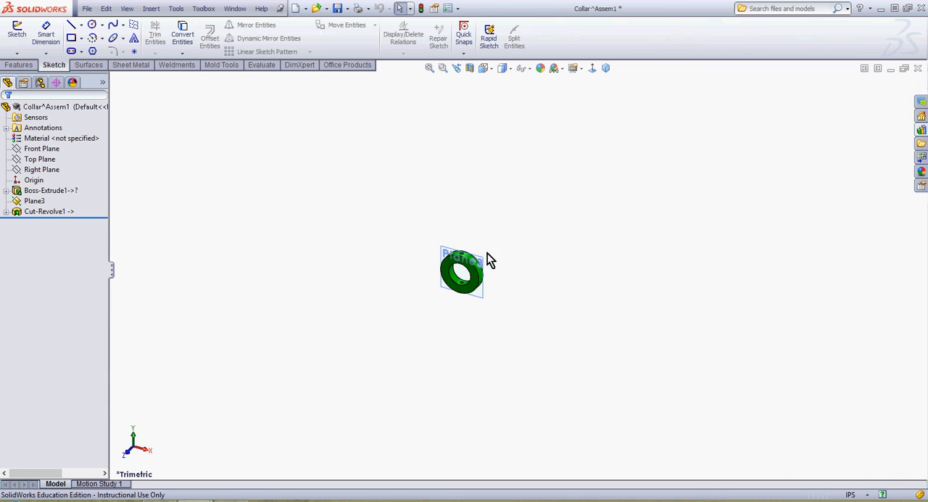
pyautogui.click(430, 68)
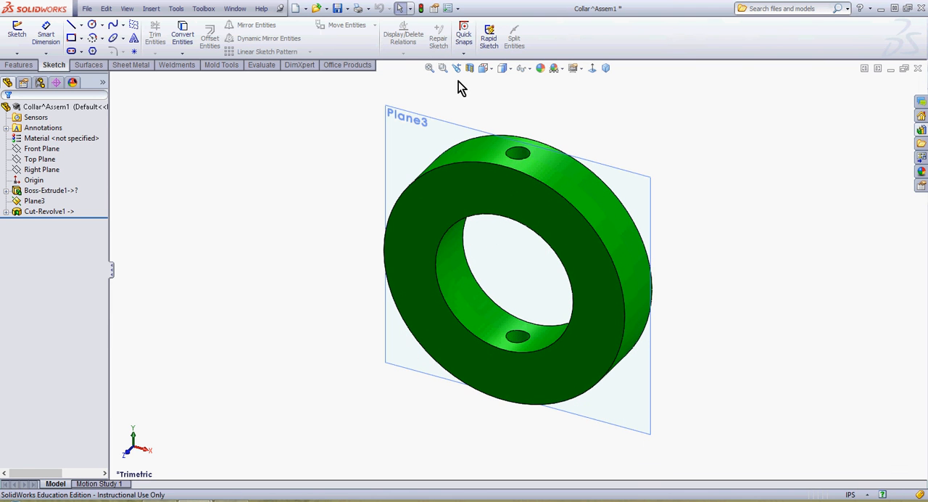
pyautogui.click(470, 69)
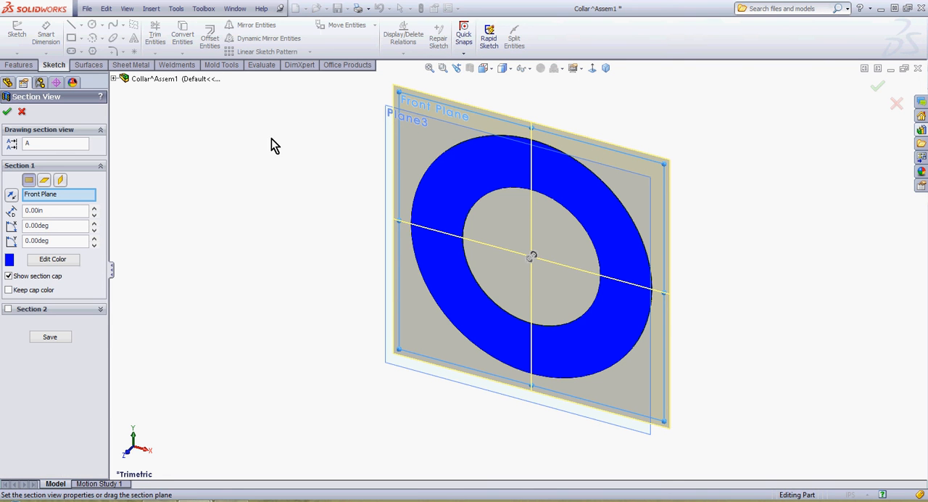
pyautogui.click(114, 78)
pyautogui.click(152, 173)
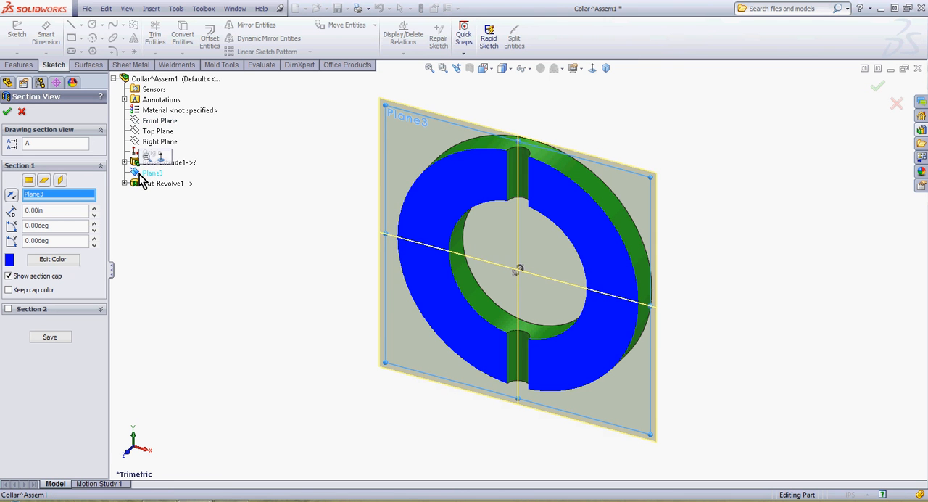
pyautogui.click(8, 113)
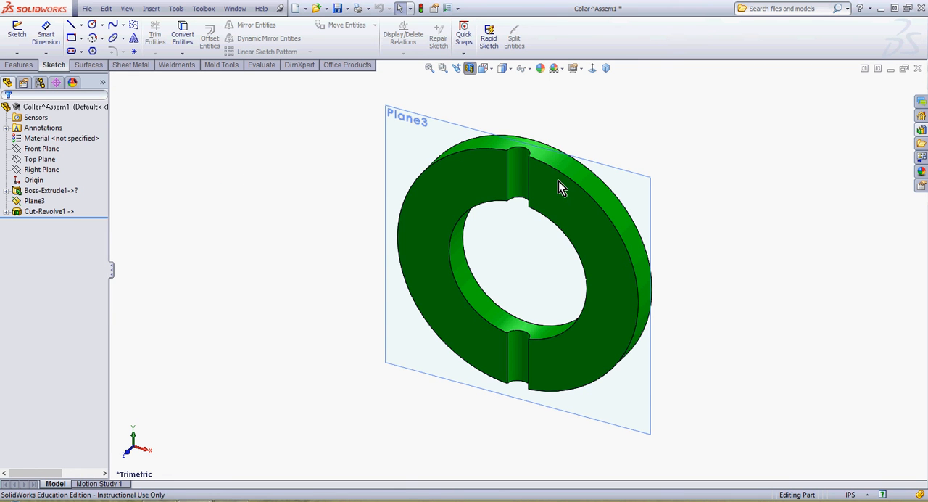
pyautogui.click(471, 69)
# Step: Close the collar part with its changes saved, and rebuild the assembly
pyautogui.click(917, 70)
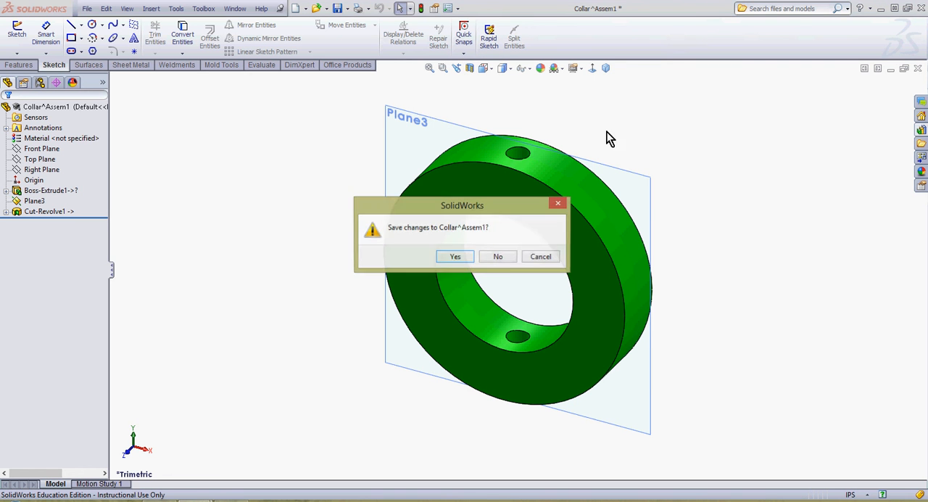
pyautogui.click(454, 255)
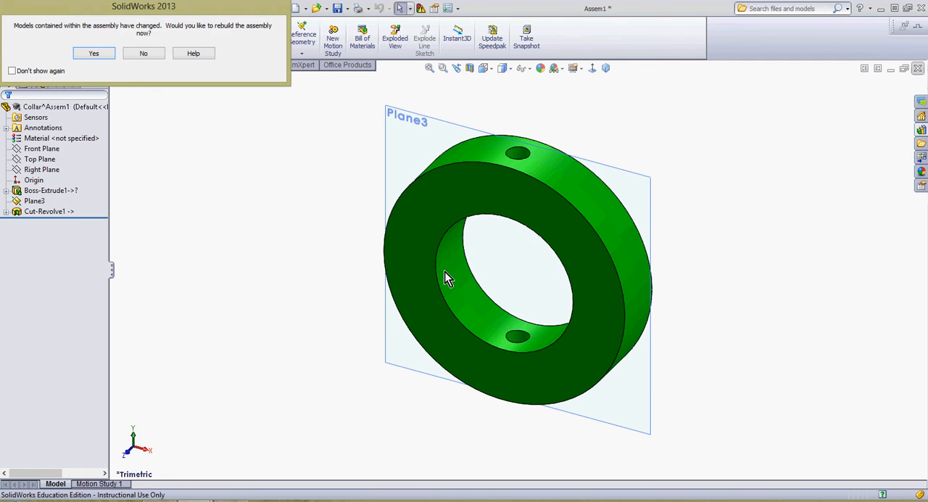
pyautogui.click(101, 55)
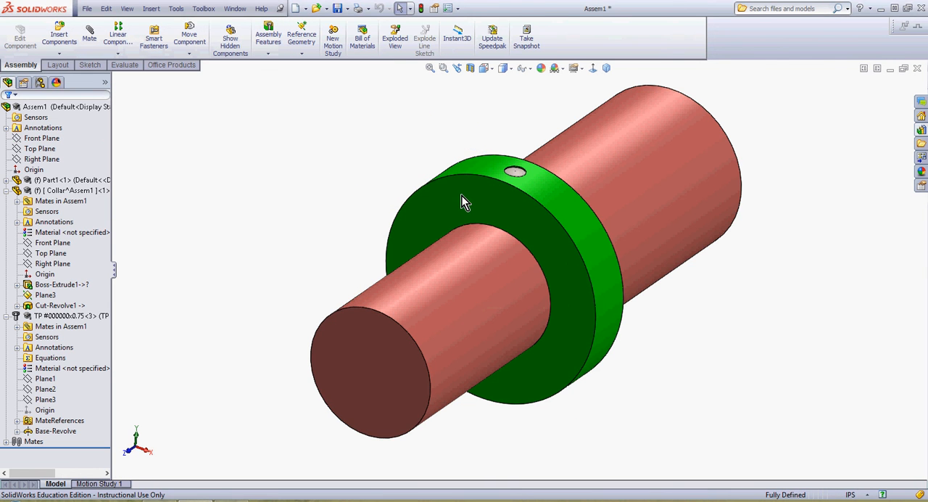